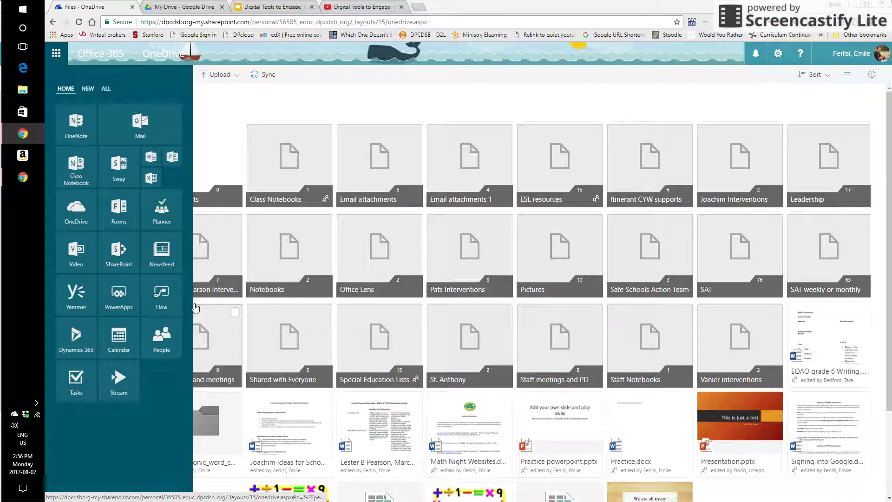
- Switch to Microsoft Forms and create a new quiz titled "Example" with the description "you could do this..."
{"action": "left_click", "coordinate": [118, 219]}
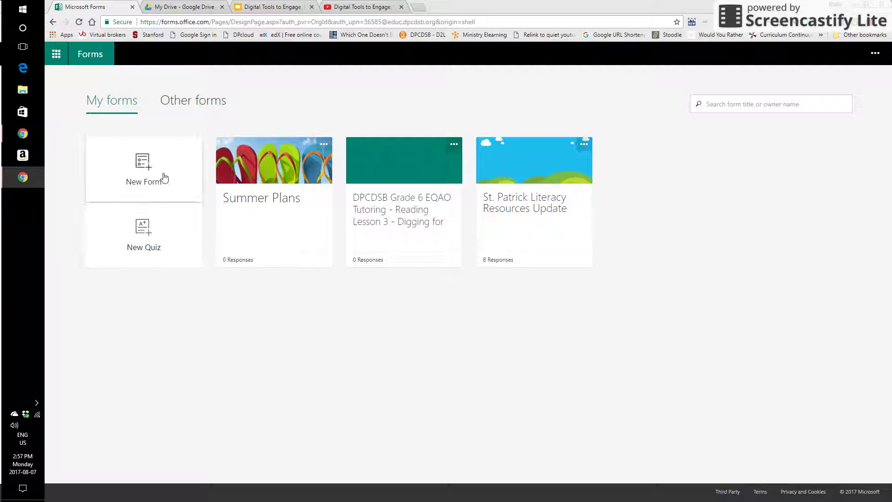
{"action": "left_click", "coordinate": [157, 238]}
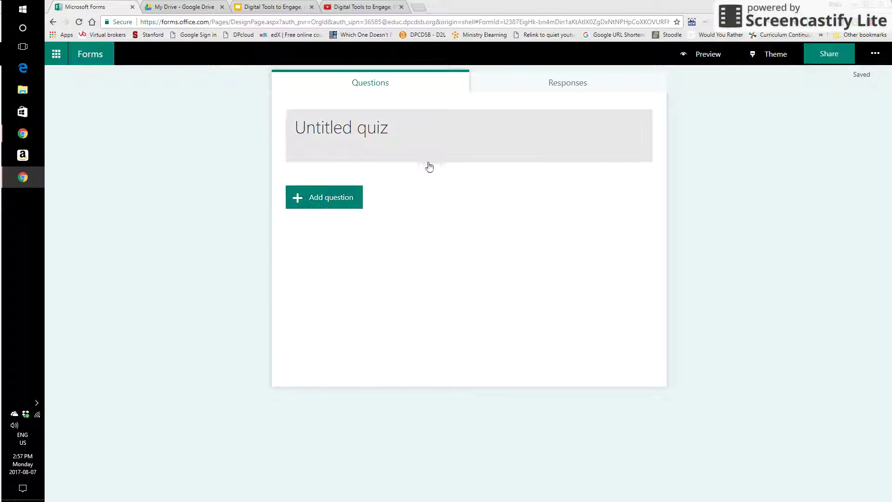
{"action": "left_click", "coordinate": [388, 134]}
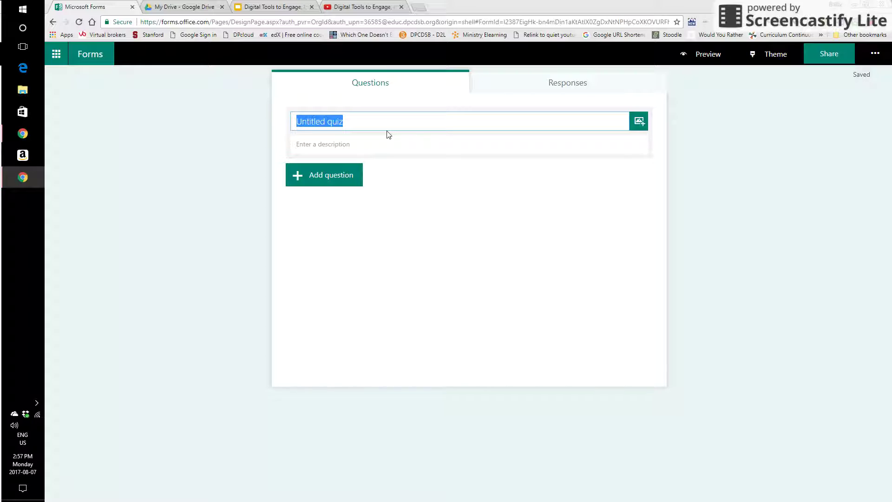
{"action": "type", "text": "Example"}
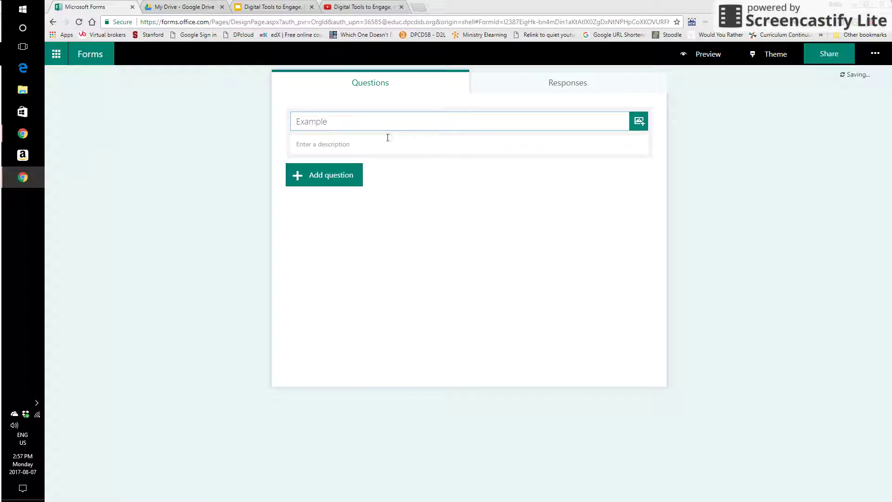
{"action": "left_click", "coordinate": [358, 146]}
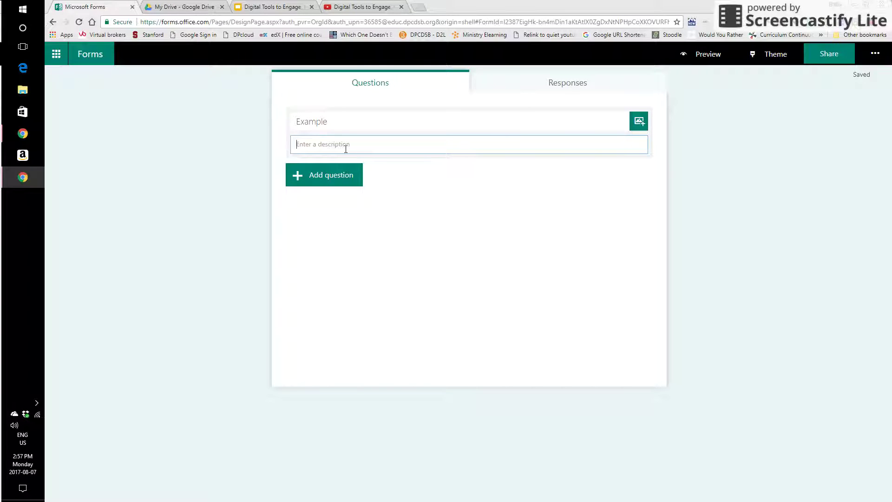
{"action": "type", "text": "you could do this..."}
- Add a Rating question to the quiz with the text "How has your day been?"
{"action": "left_click", "coordinate": [340, 176]}
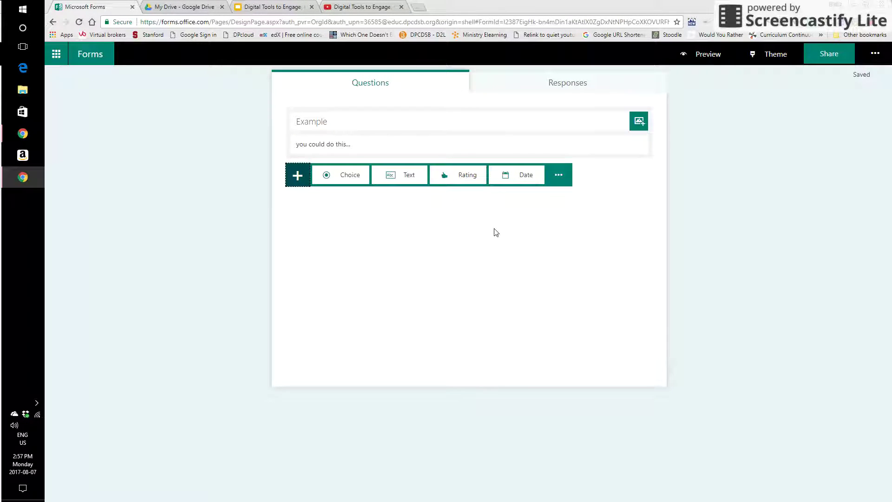
{"action": "left_click", "coordinate": [466, 176]}
{"action": "left_click", "coordinate": [365, 238]}
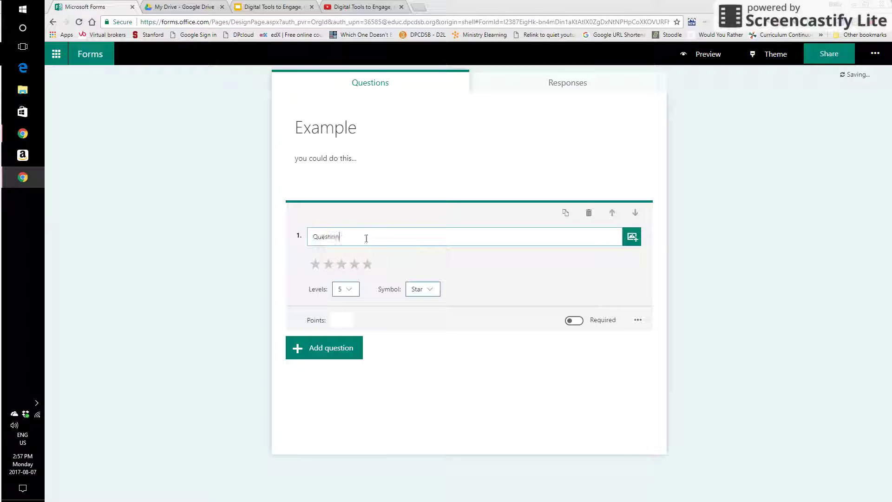
{"action": "key", "text": "BackSpace"}
{"action": "key", "text": "BackSpace"}
{"action": "key", "text": "BackSpace"}
{"action": "key", "text": "BackSpace"}
{"action": "key", "text": "BackSpace"}
{"action": "key", "text": "BackSpace"}
{"action": "key", "text": "BackSpace"}
{"action": "key", "text": "BackSpace"}
{"action": "type", "text": "How has your day been"}
- Show the media options for the rating question and make the question required
{"action": "left_click", "coordinate": [632, 237]}
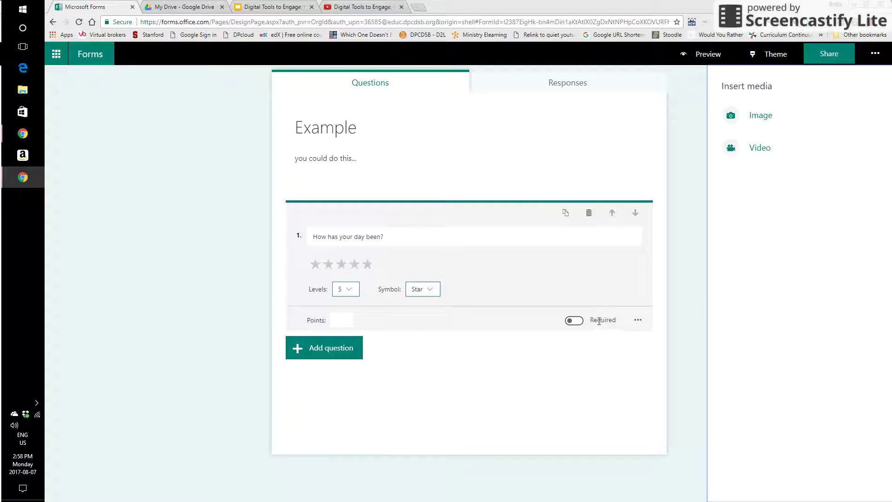
{"action": "left_click", "coordinate": [573, 325]}
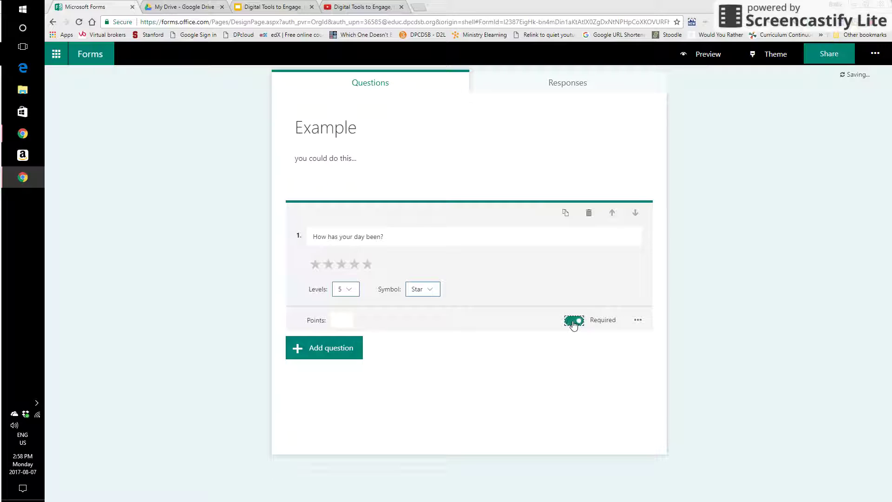
{"action": "left_click", "coordinate": [574, 324]}
{"action": "left_click", "coordinate": [574, 325]}
{"action": "left_click", "coordinate": [342, 320]}
{"action": "left_click", "coordinate": [347, 351]}
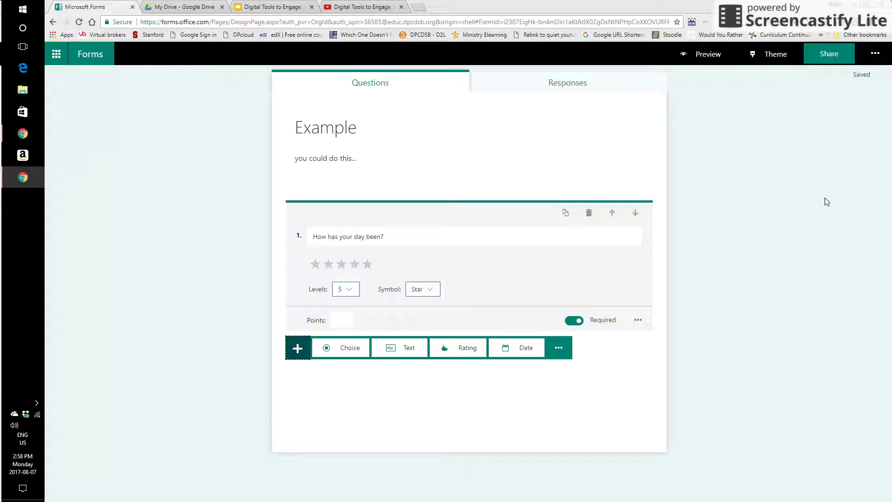
{"action": "left_click", "coordinate": [869, 25]}
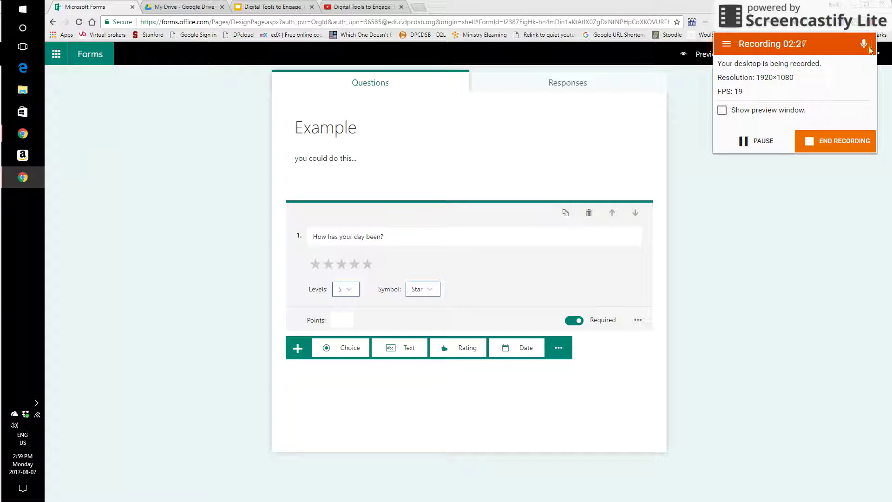
{"action": "left_click", "coordinate": [868, 26]}
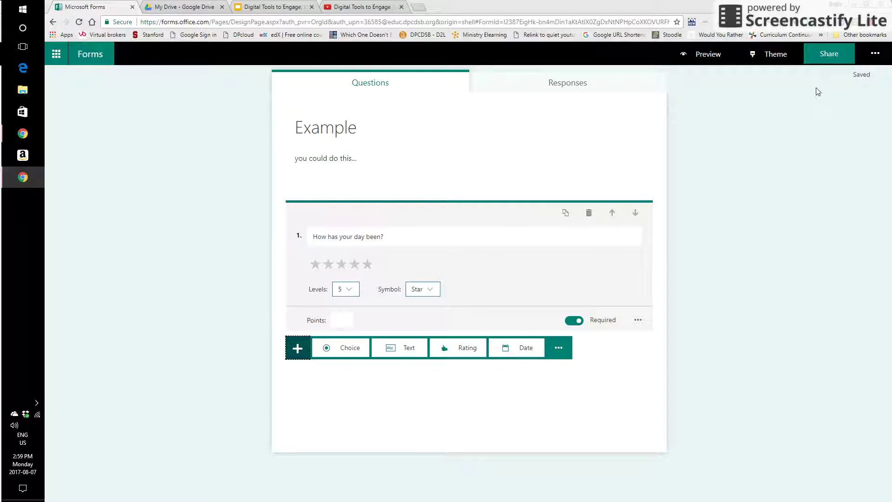
- Examine the quiz's sharing options: response link, QR code, embed code and e-mail, finishing on the response link
{"action": "left_click", "coordinate": [829, 61]}
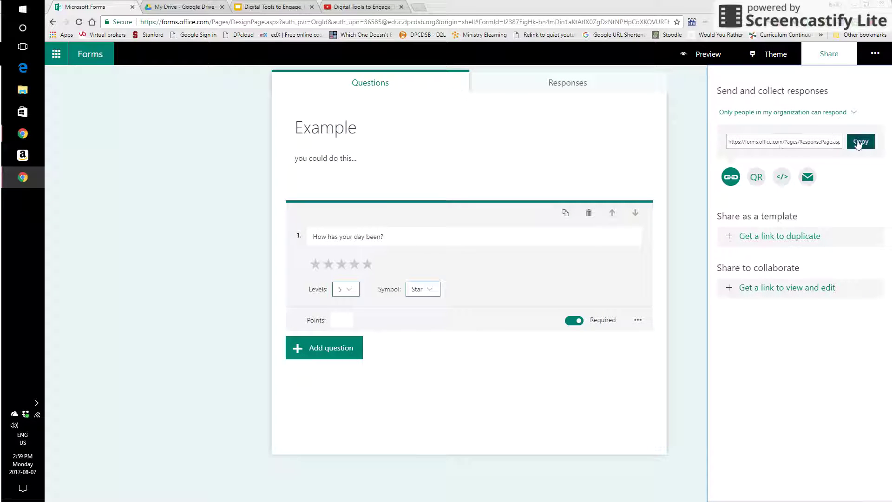
{"action": "left_click", "coordinate": [756, 176]}
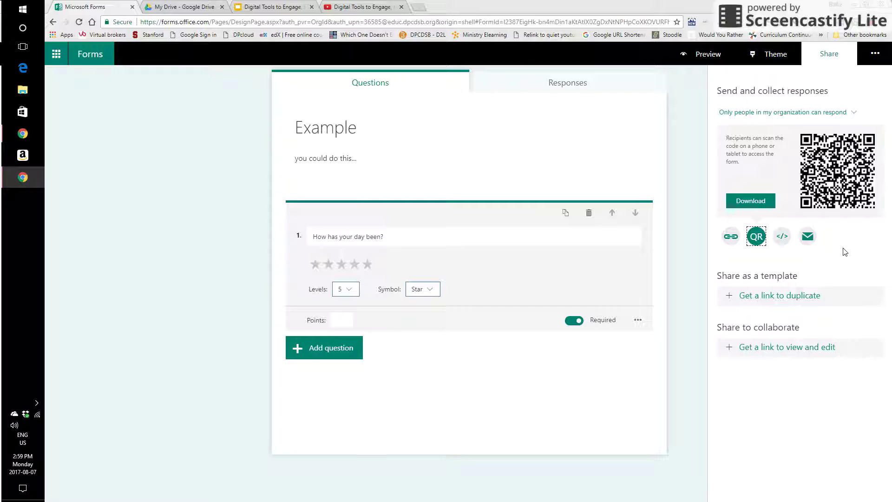
{"action": "left_click", "coordinate": [782, 237]}
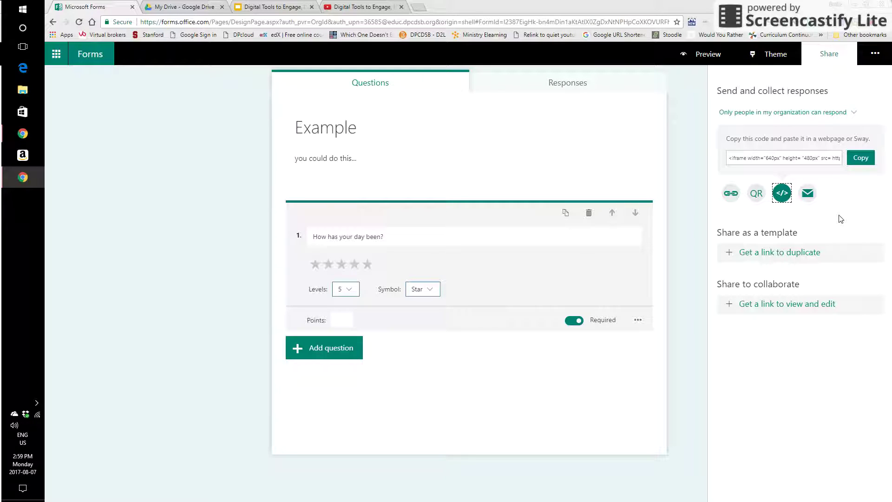
{"action": "left_click", "coordinate": [807, 194]}
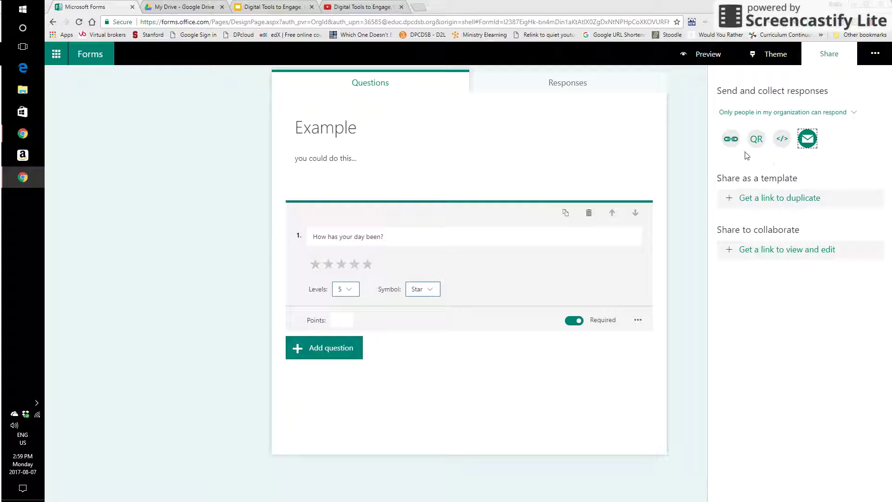
{"action": "left_click", "coordinate": [731, 143]}
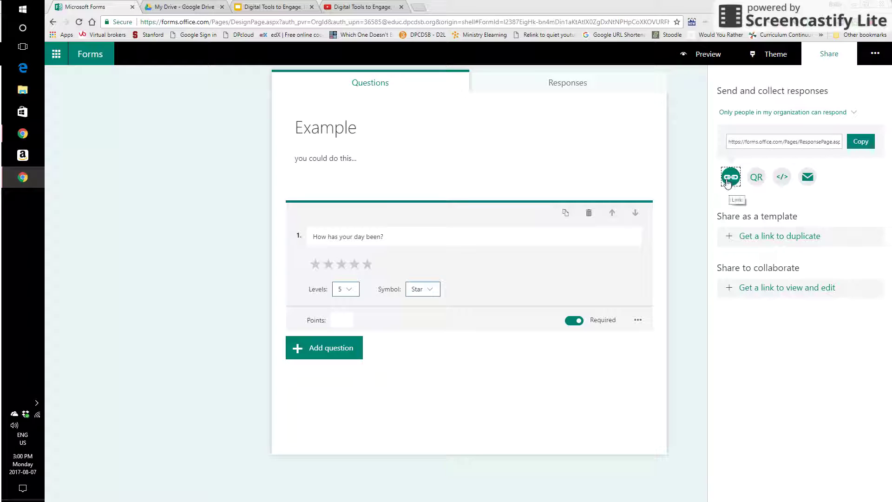
{"action": "left_click", "coordinate": [758, 180]}
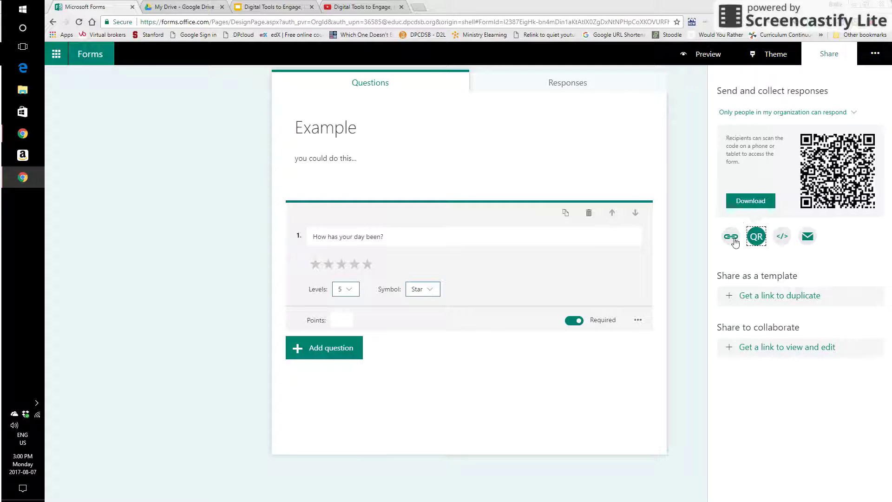
{"action": "left_click", "coordinate": [731, 238]}
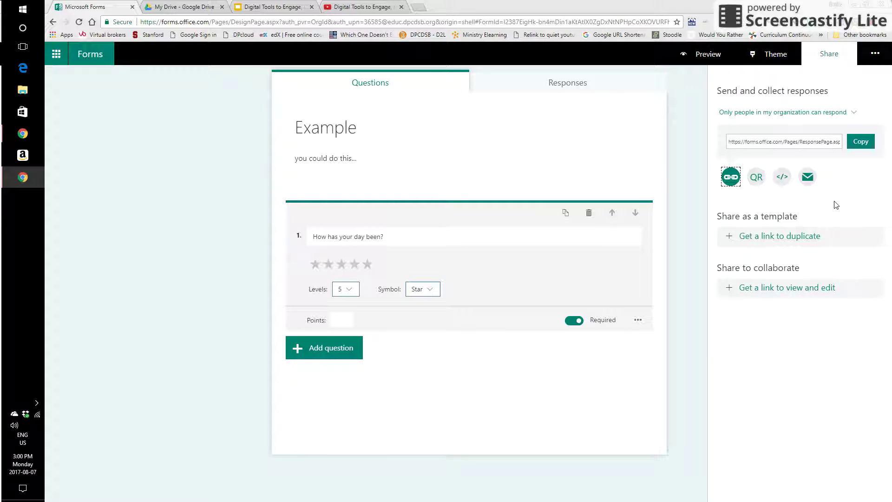